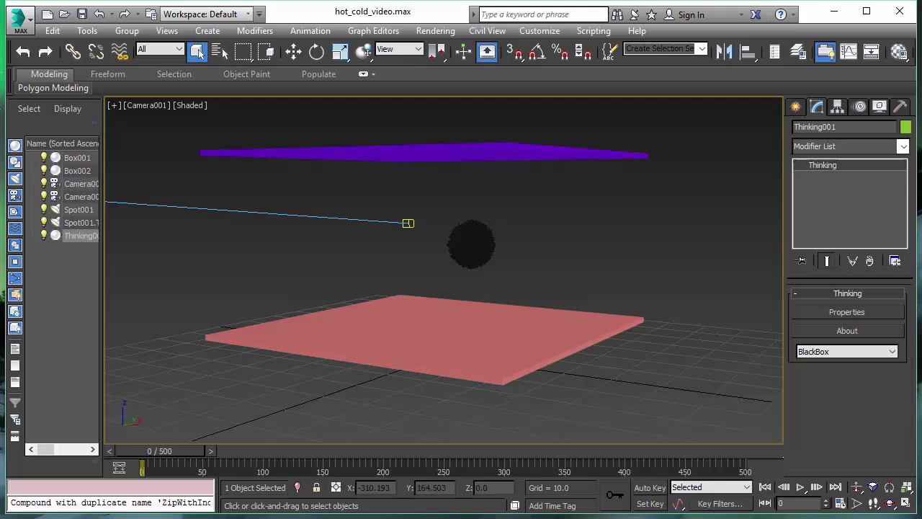
# Step: Drag the Thinking001 particle editor into view, showing the create group's Point3 (5, 5, 25) birth position
pyautogui.moveTo(0, 27); pyautogui.dragTo(549, 28)
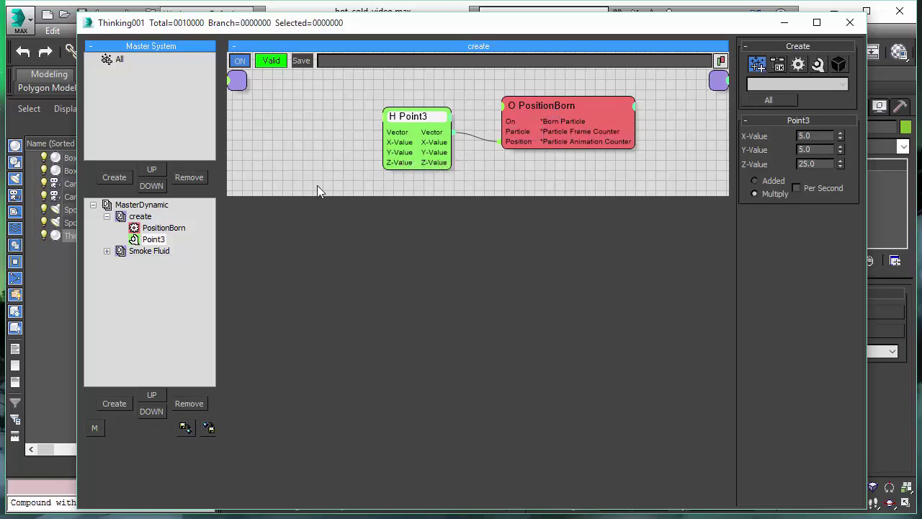
# Step: Collapse the create group to reveal the Smoke Fluid group's node graph with its Float and Boundary nodes
pyautogui.click(107, 216)
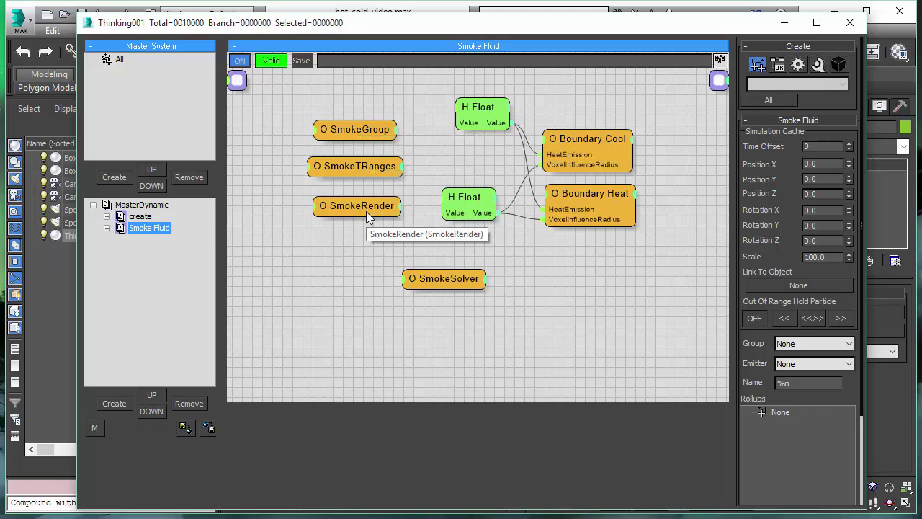
# Step: Nudge the upper Float node lower and inspect Boundary Cool (Box002) and Boundary Heat (Box001, temperature 10)
pyautogui.moveTo(493, 111); pyautogui.dragTo(479, 133)
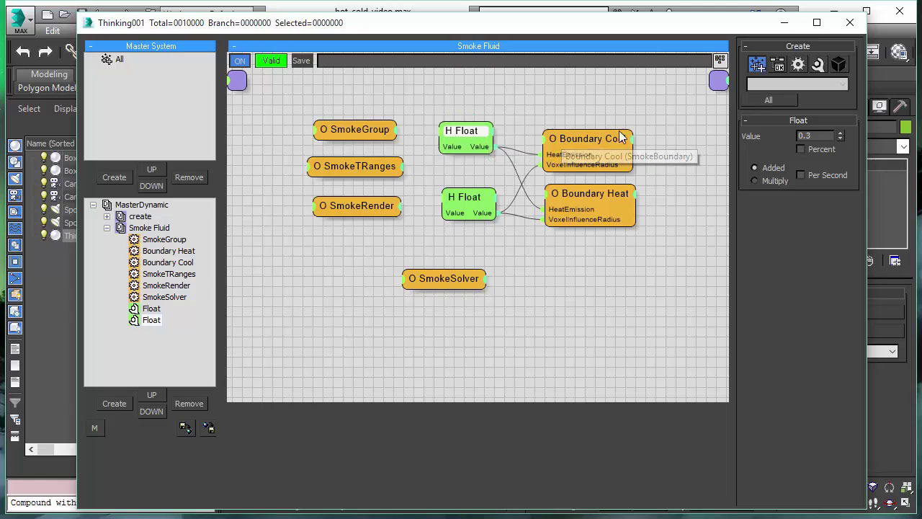
pyautogui.click(596, 137)
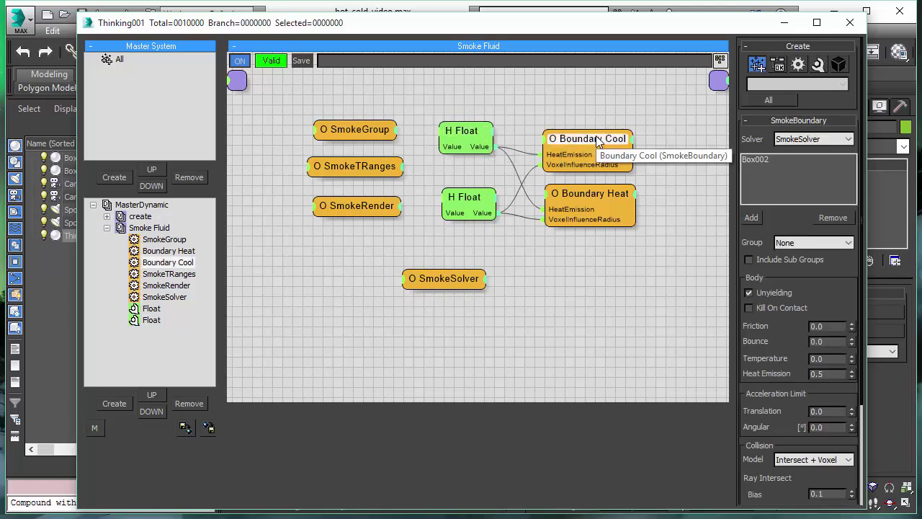
pyautogui.click(600, 195)
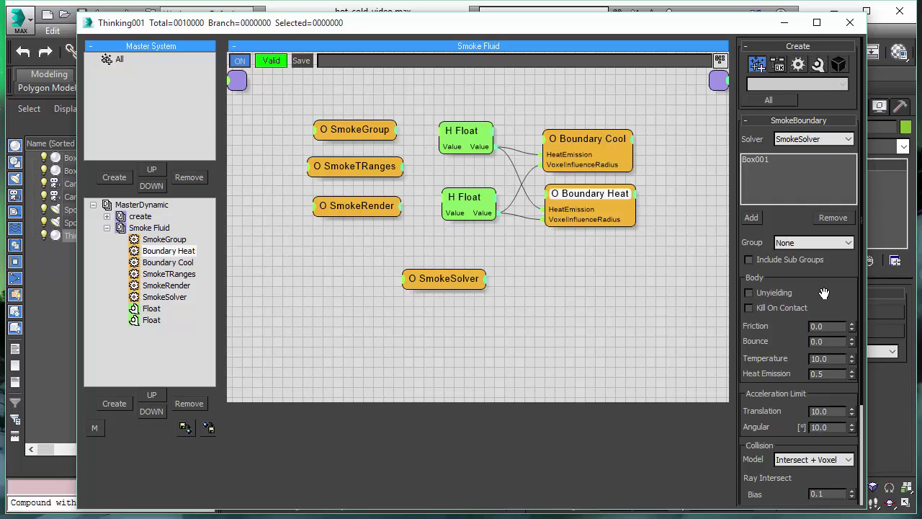
pyautogui.moveTo(830, 290); pyautogui.dragTo(765, 243)
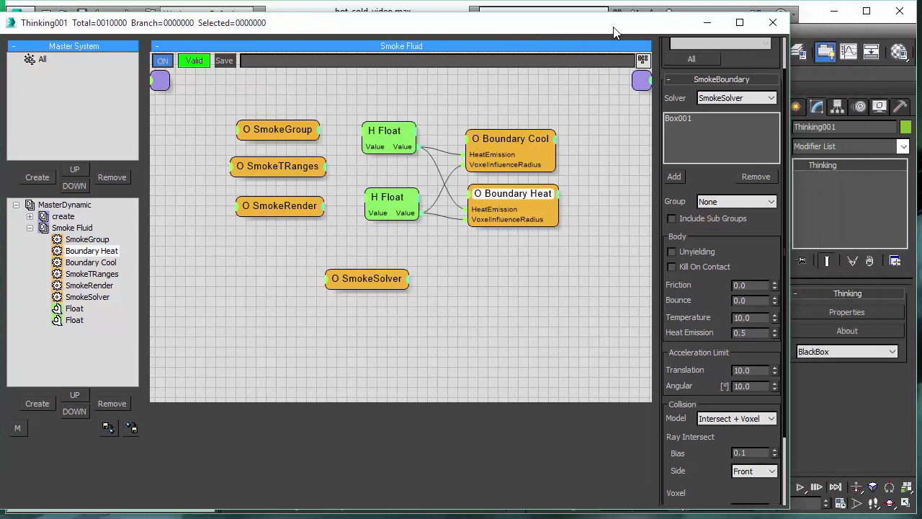
# Step: Hide the editor and play the smoke simulation from the start, stopping at frame 40
pyautogui.click(783, 22)
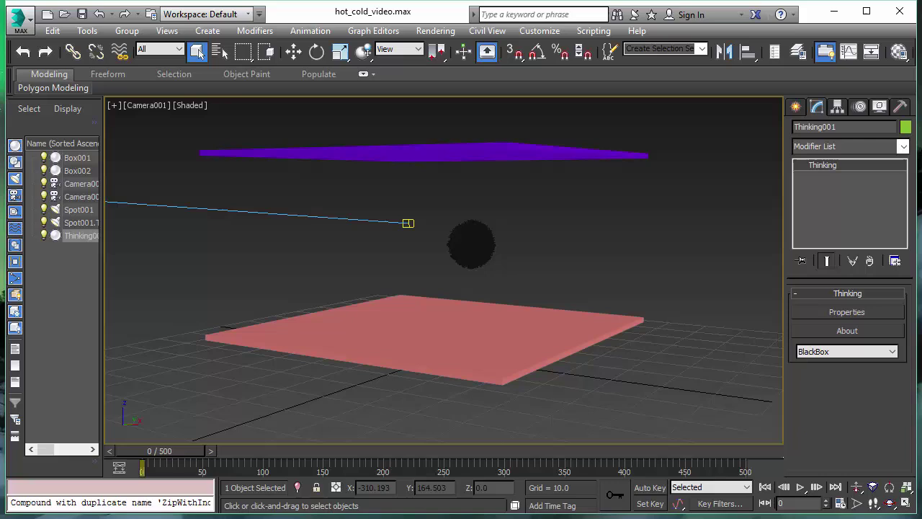
pyautogui.click(800, 489)
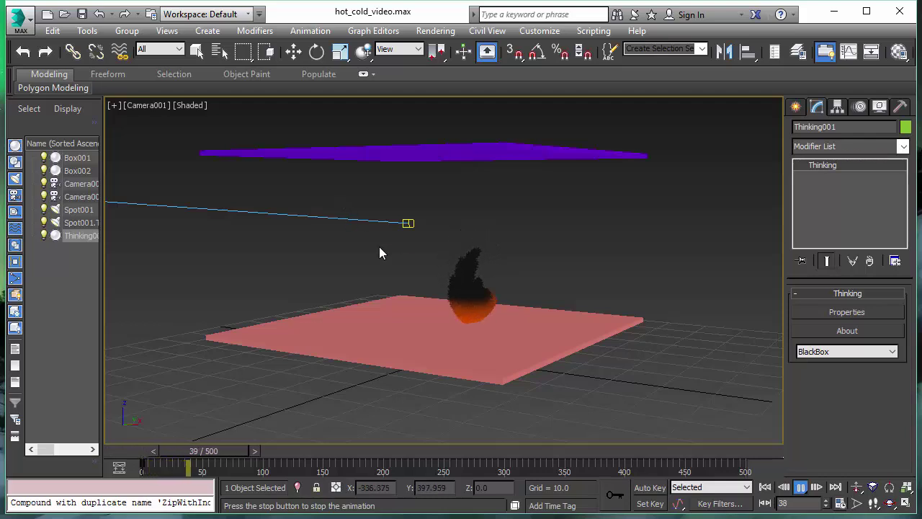
pyautogui.click(800, 487)
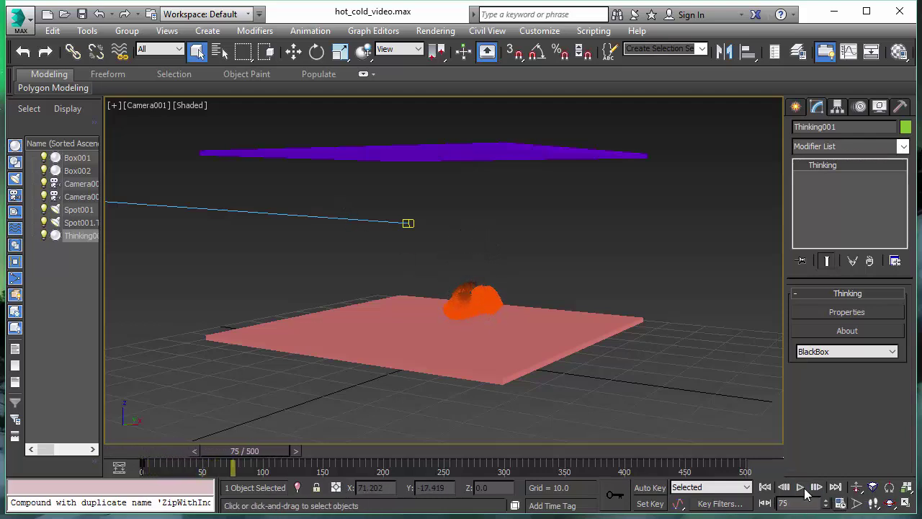
pyautogui.click(765, 487)
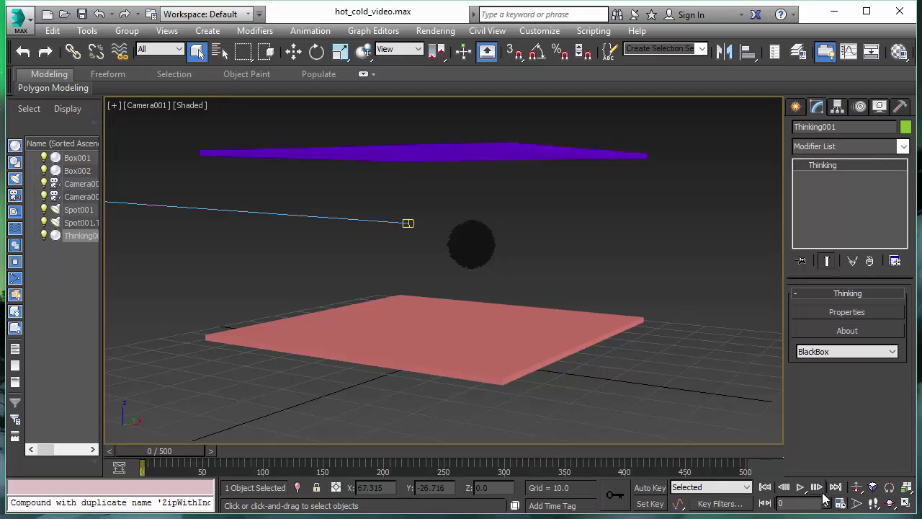
pyautogui.click(800, 487)
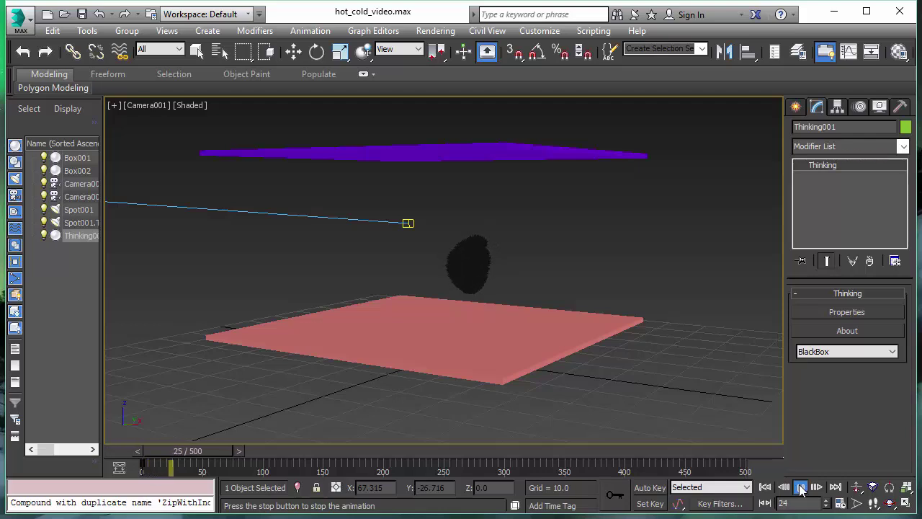
pyautogui.click(801, 488)
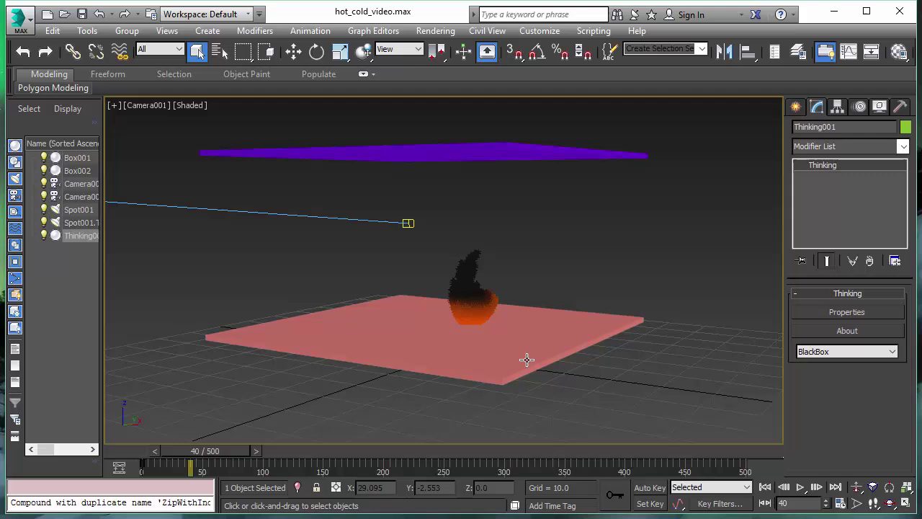
# Step: Zoom the Perspective view in on the heated smoke and bring the Smoke Fluid editor back on screen
pyautogui.press('p')
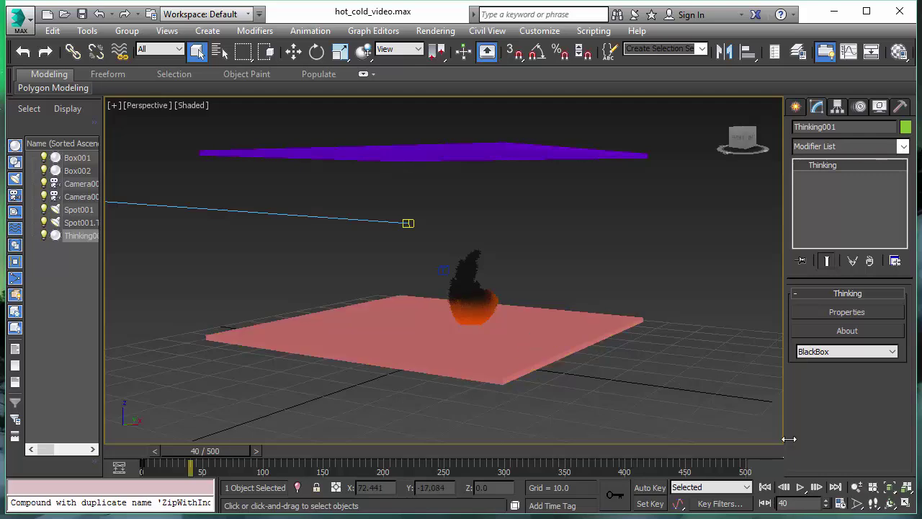
pyautogui.click(855, 488)
pyautogui.moveTo(521, 350); pyautogui.dragTo(489, 303)
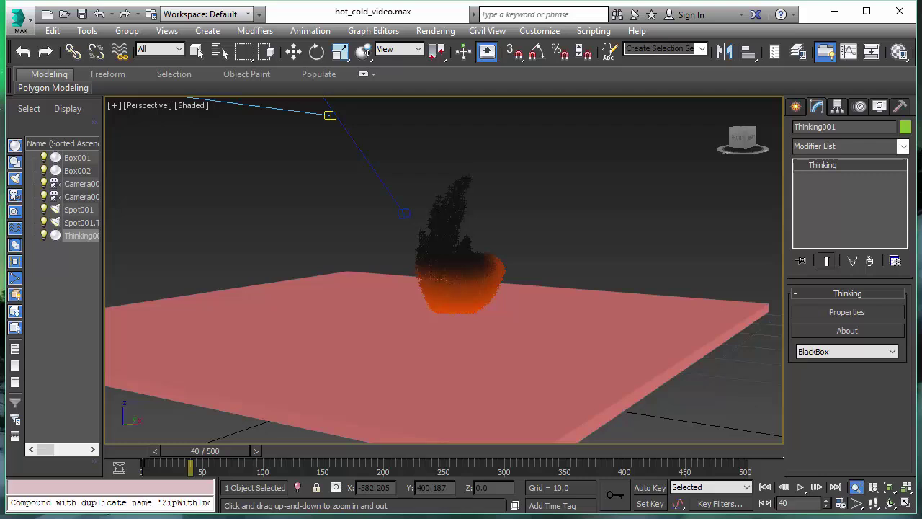
pyautogui.moveTo(0, 29); pyautogui.dragTo(149, 55)
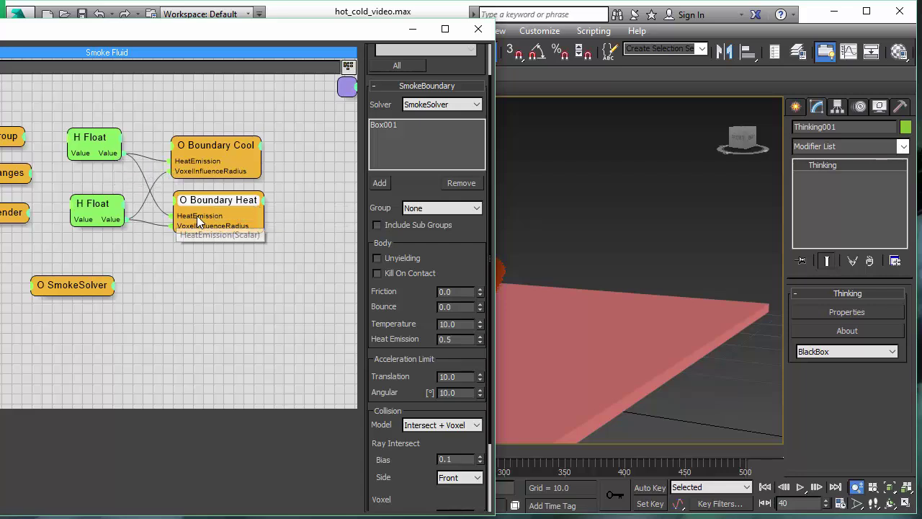
# Step: Change the upper Float node's value from 0.3 to 1 and move the editor off the viewport
pyautogui.click(95, 139)
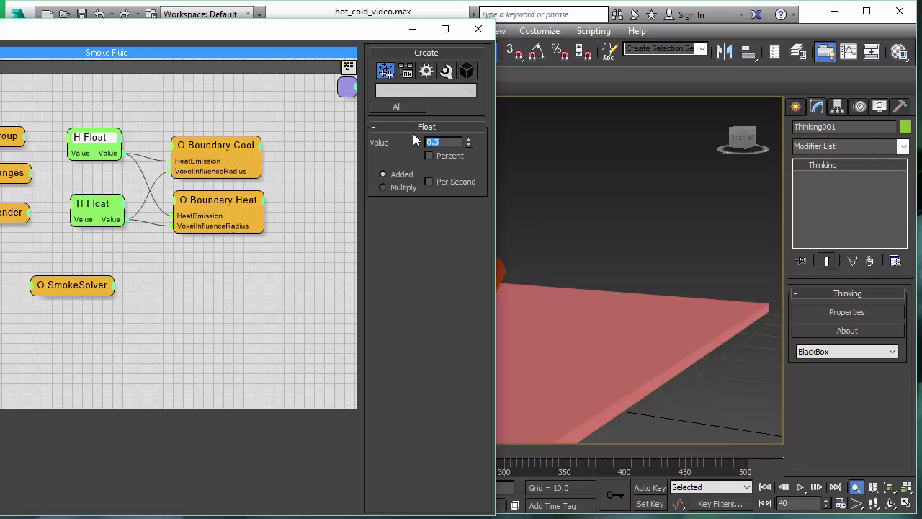
pyautogui.write('1')
pyautogui.moveTo(351, 32); pyautogui.dragTo(0, 22)
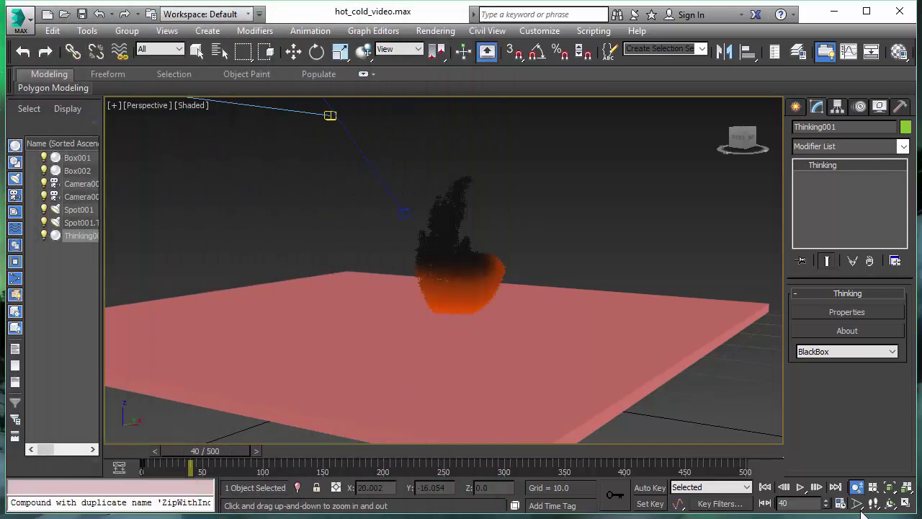
# Step: Replay the simulation from the start, framing both plates, and stop at frame 319
pyautogui.click(765, 487)
pyautogui.click(800, 487)
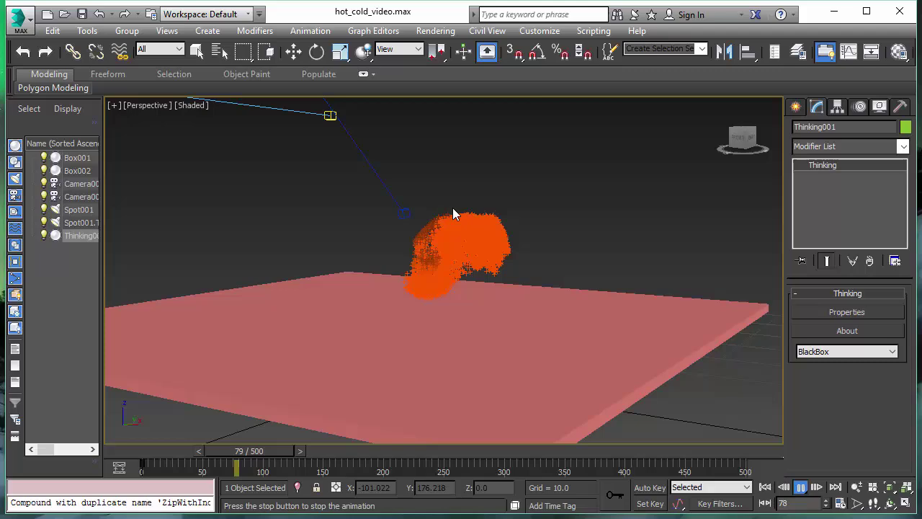
pyautogui.hotkey('alt', 'z')
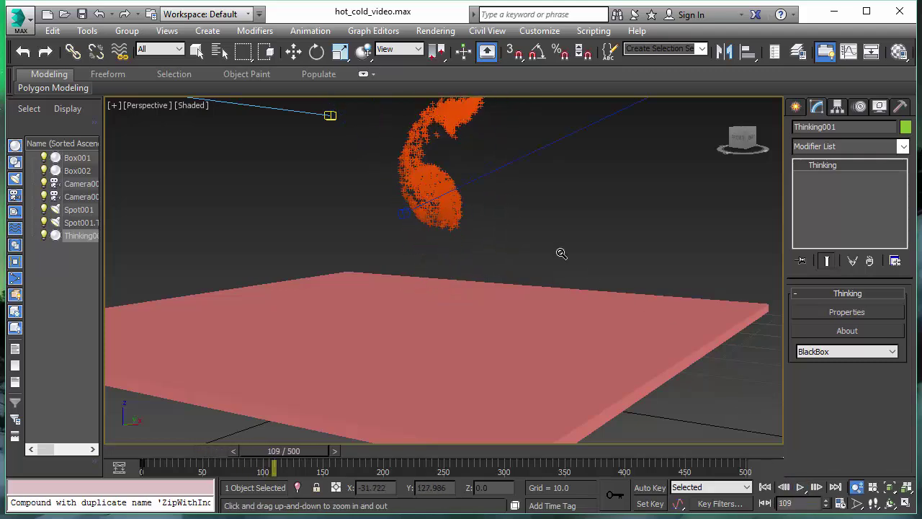
pyautogui.moveTo(528, 241); pyautogui.dragTo(523, 264)
pyautogui.moveTo(524, 180); pyautogui.dragTo(525, 245, button='middle')
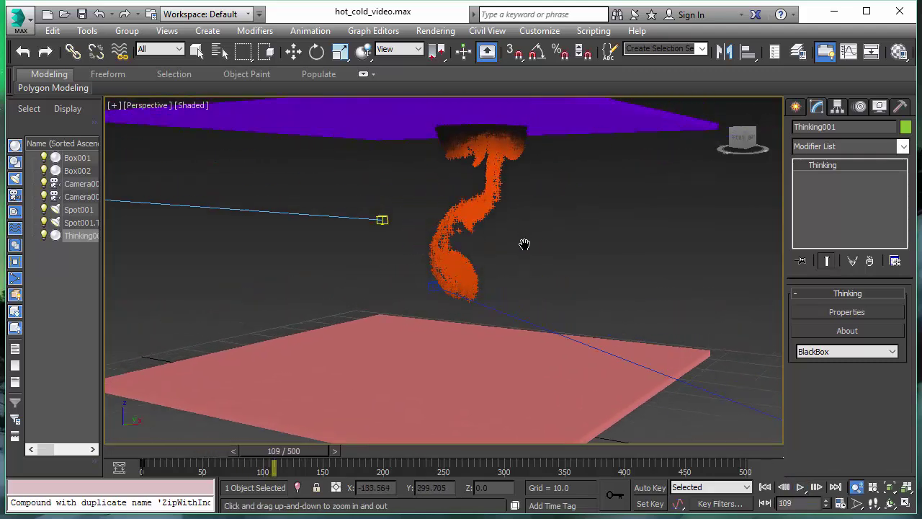
pyautogui.click(801, 488)
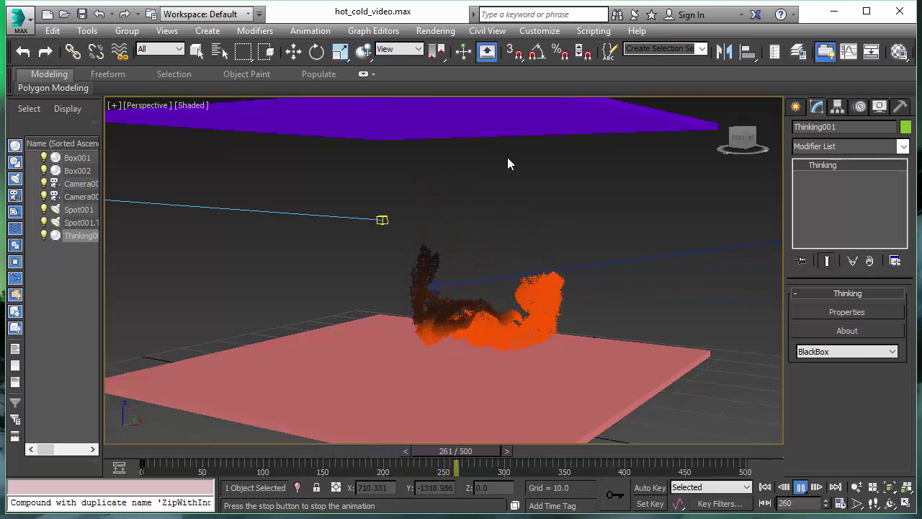
pyautogui.click(805, 494)
pyautogui.hotkey('alt', 'z')
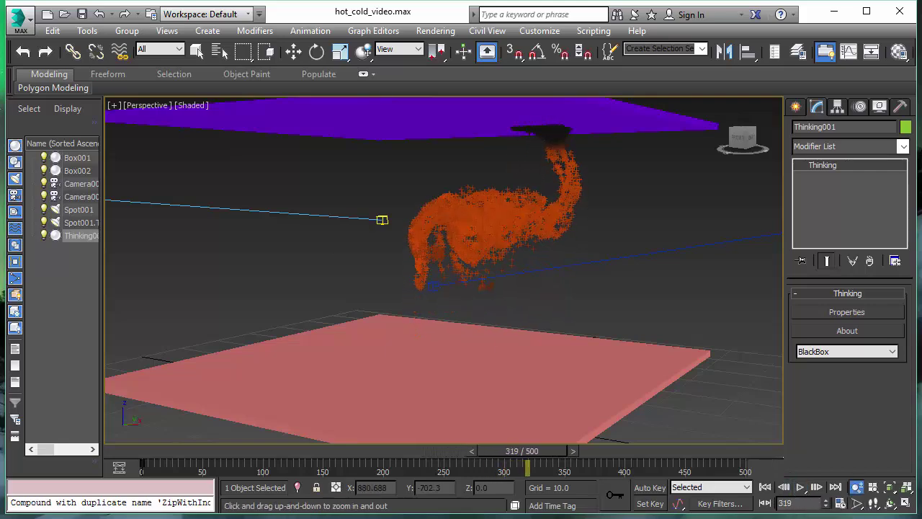
# Step: Set a Float node's value to 0.1 and move the editor aside
pyautogui.moveTo(14, 19); pyautogui.dragTo(151, 25)
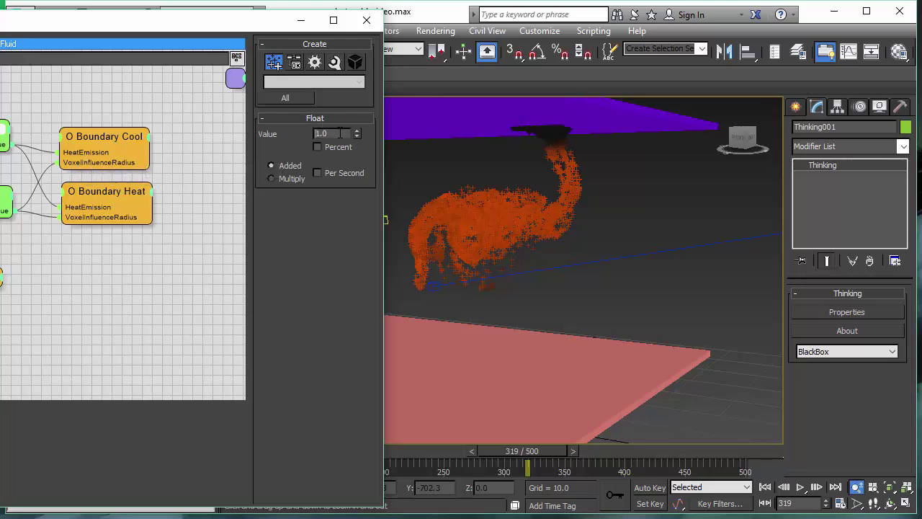
pyautogui.write('0.1')
pyautogui.press('Return')
pyautogui.moveTo(221, 22); pyautogui.dragTo(119, 26)
# Step: Replay the simulation from frame 0, zoomed on the plate, stopping around frame 148
pyautogui.click(767, 487)
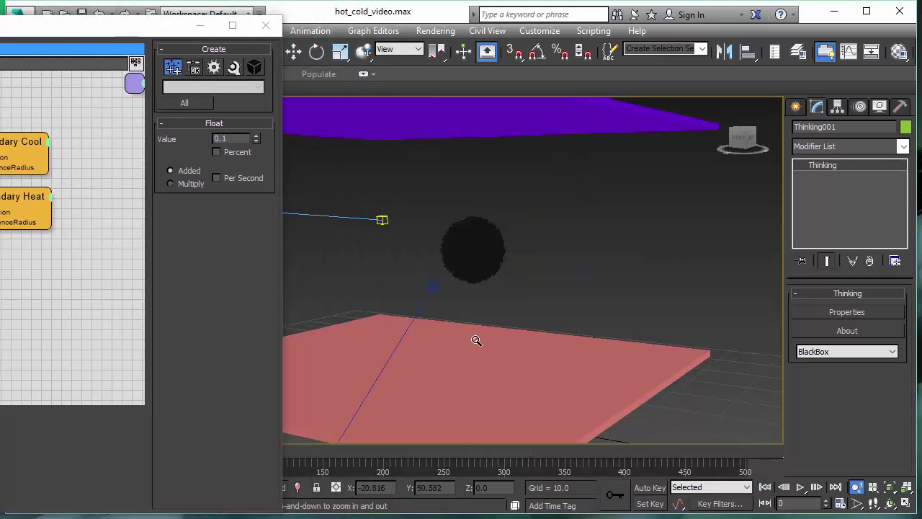
pyautogui.moveTo(472, 342); pyautogui.dragTo(509, 323)
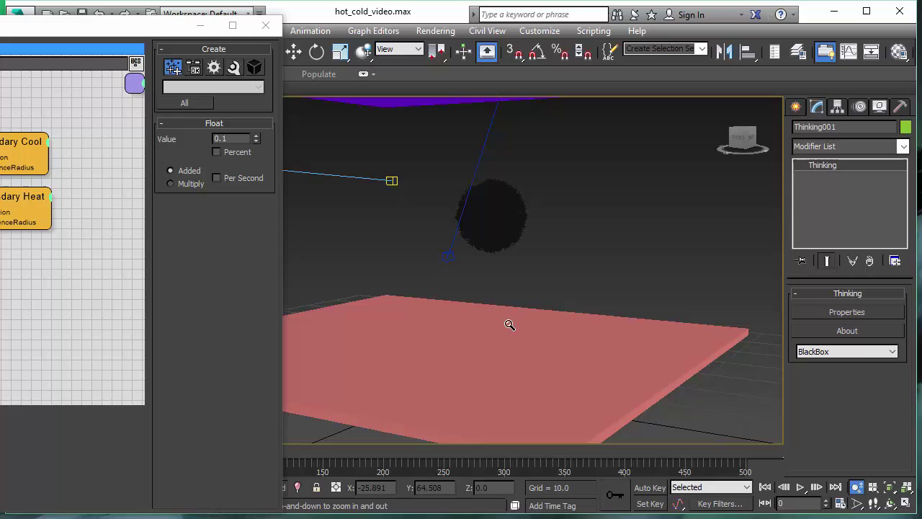
pyautogui.click(800, 488)
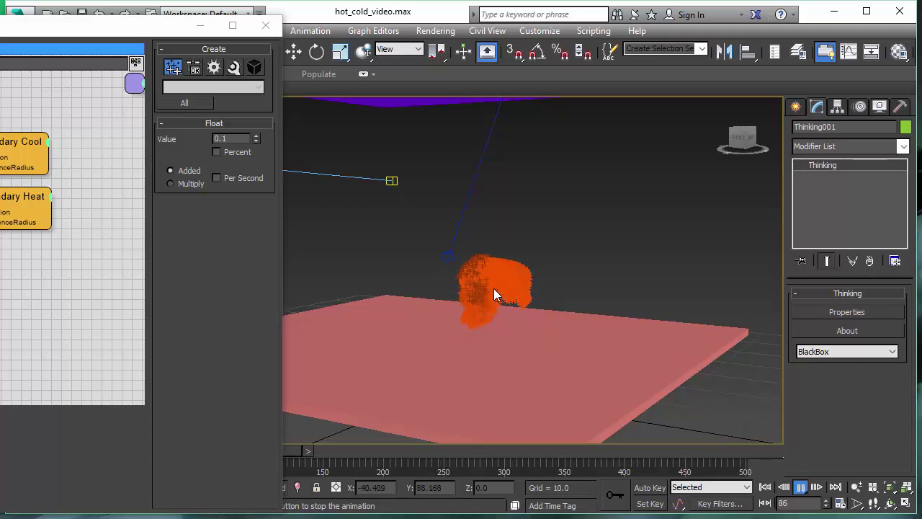
pyautogui.click(799, 487)
pyautogui.click(857, 487)
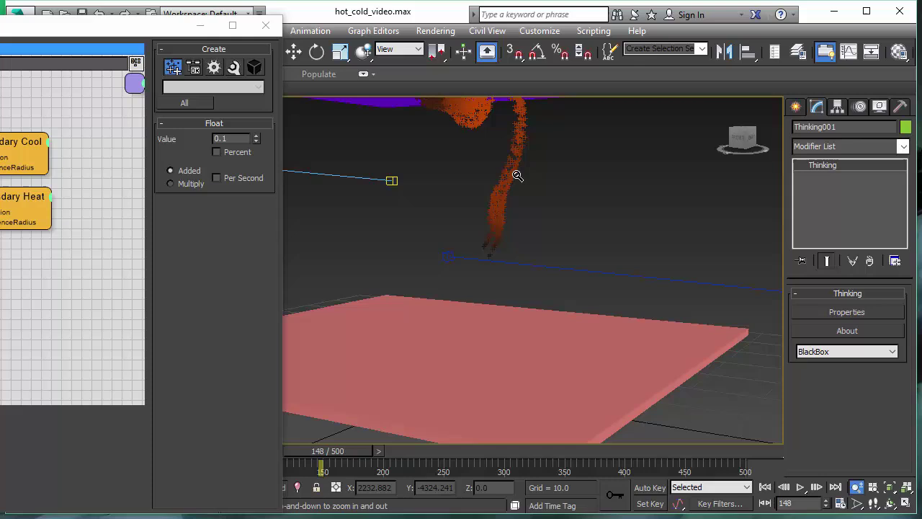
# Step: Rewind and show Boundary Heat's voxel settings: Subdivision 10, Margin 0.01, Influence Radius 0.1
pyautogui.click(765, 487)
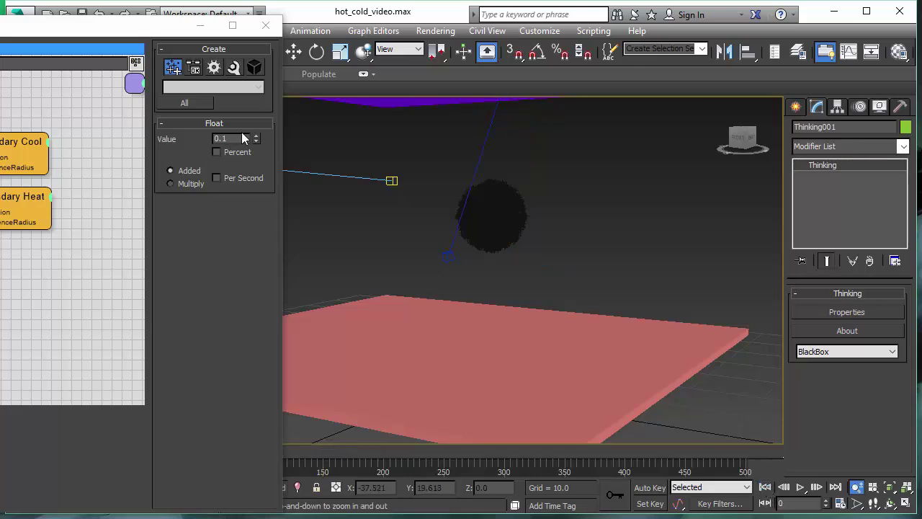
pyautogui.click(236, 141)
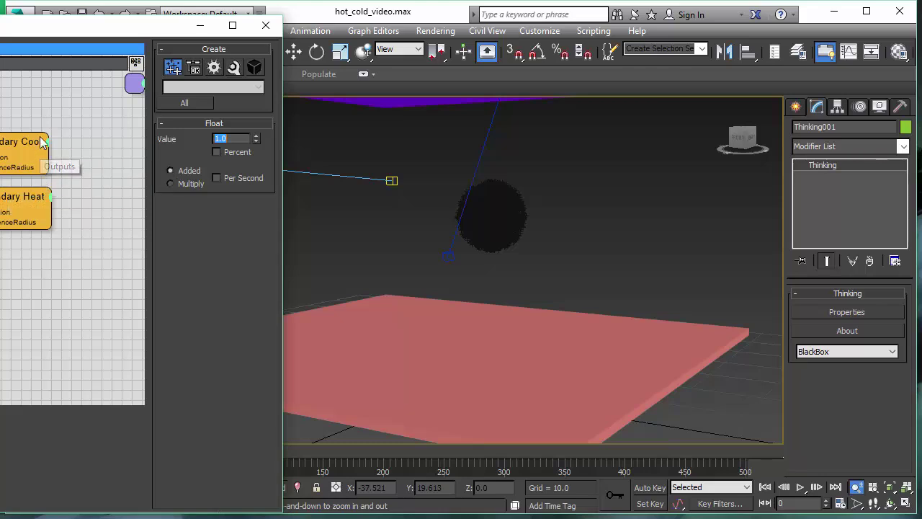
pyautogui.click(12, 206)
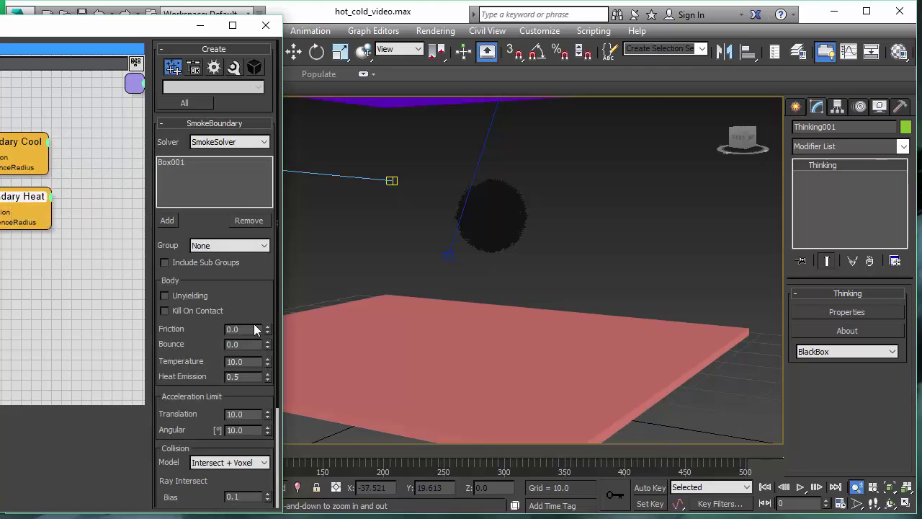
pyautogui.scroll(-3, 249, 299)
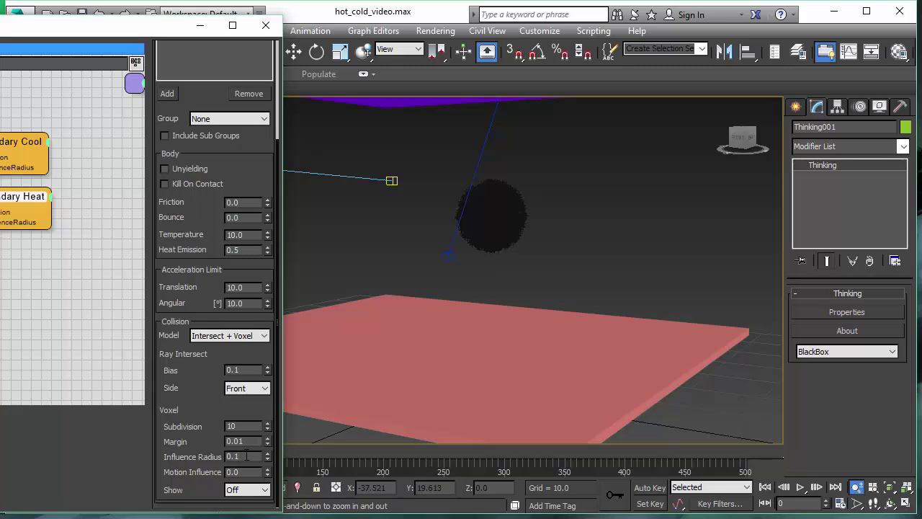
# Step: Set the heat plate's Voxel Show to InOutside and orbit the view to see the plates side-on
pyautogui.click(264, 491)
pyautogui.click(254, 513)
pyautogui.moveTo(659, 330); pyautogui.dragTo(888, 508)
pyautogui.click(889, 504)
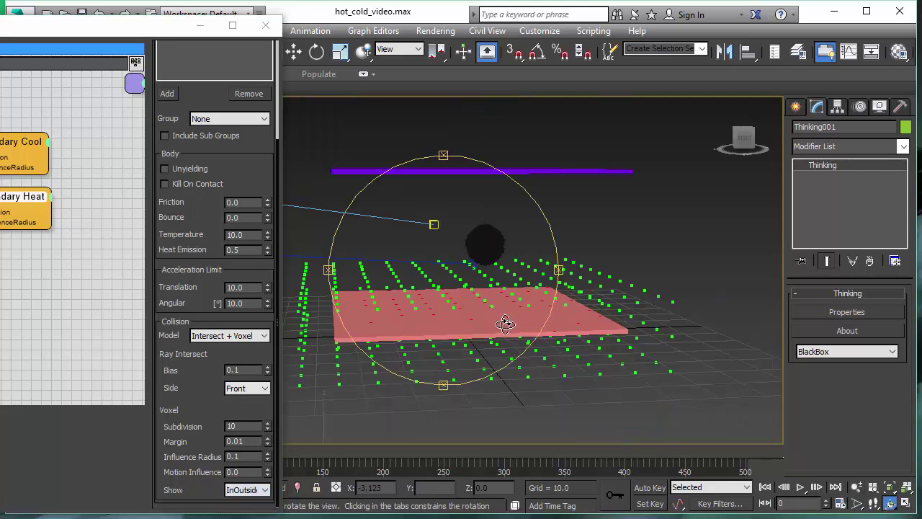
pyautogui.moveTo(504, 323); pyautogui.dragTo(504, 315)
pyautogui.moveTo(451, 345); pyautogui.dragTo(519, 241)
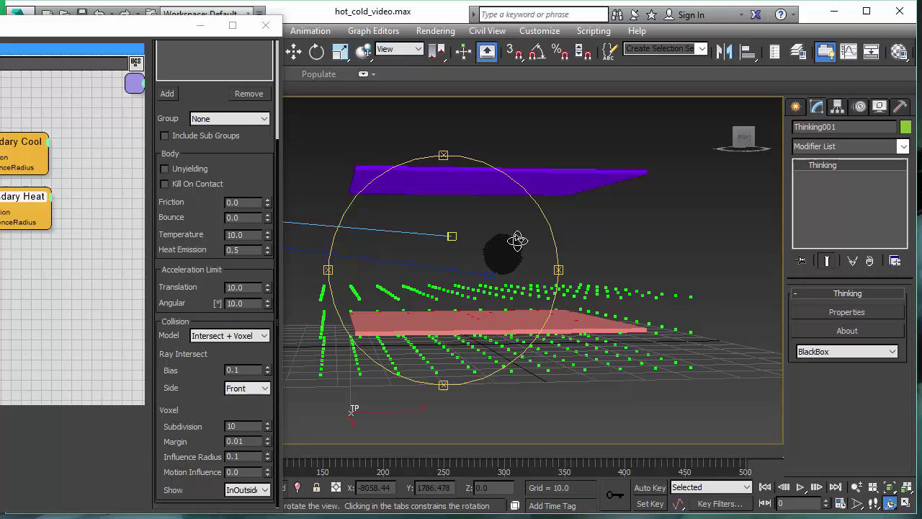
# Step: Replay the simulation to frame 39, then select the Float node to set its value to 0.2
pyautogui.click(800, 488)
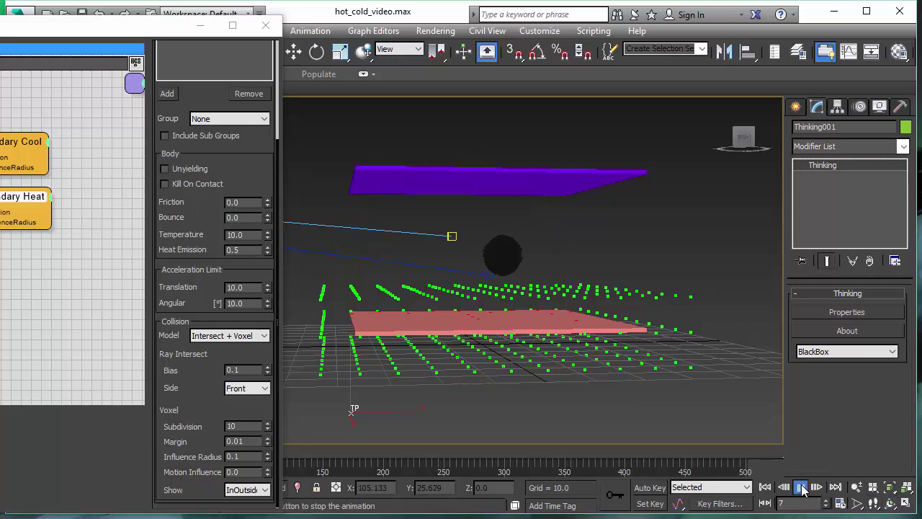
pyautogui.click(800, 488)
pyautogui.click(889, 504)
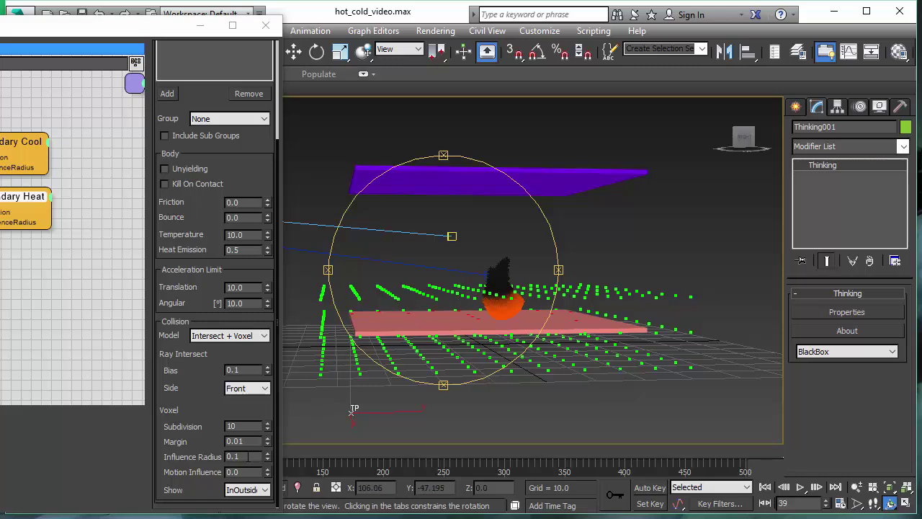
pyautogui.click(134, 83)
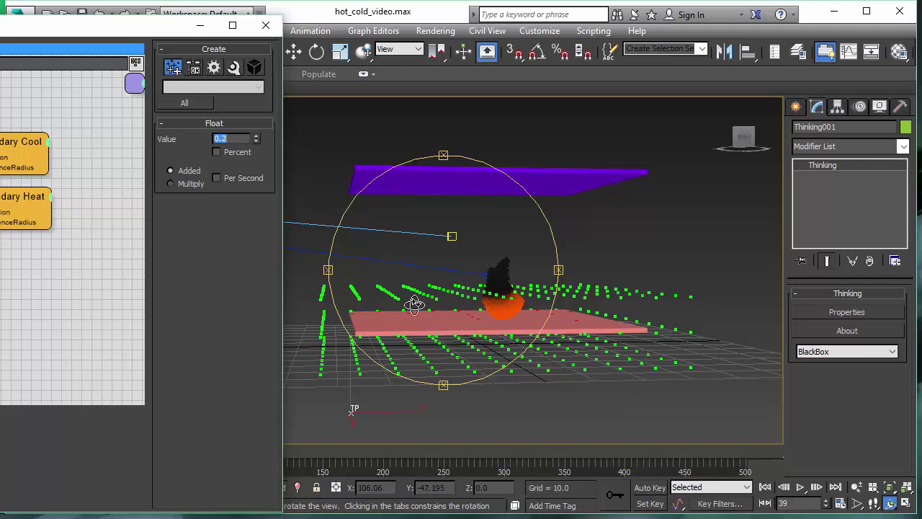
# Step: Replay the smoke simulation from the start with the 0.2 value and stop at frame 178
pyautogui.click(765, 488)
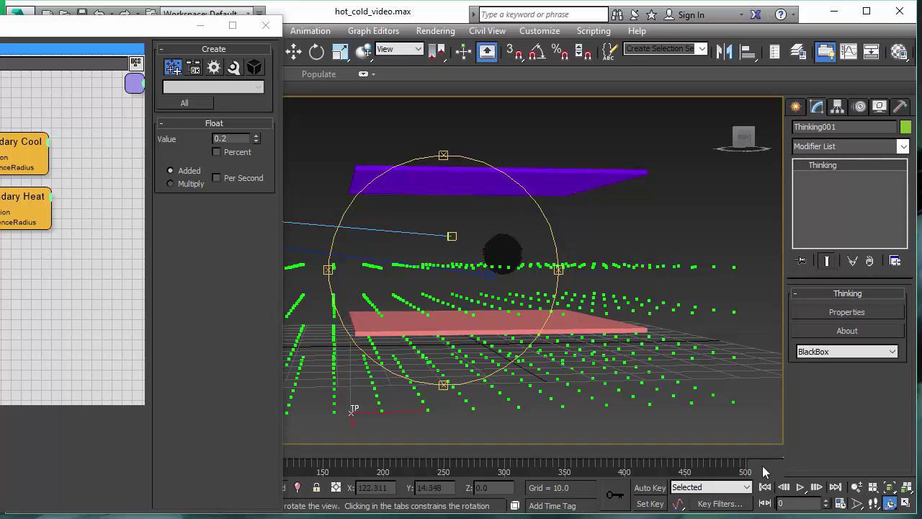
pyautogui.click(800, 488)
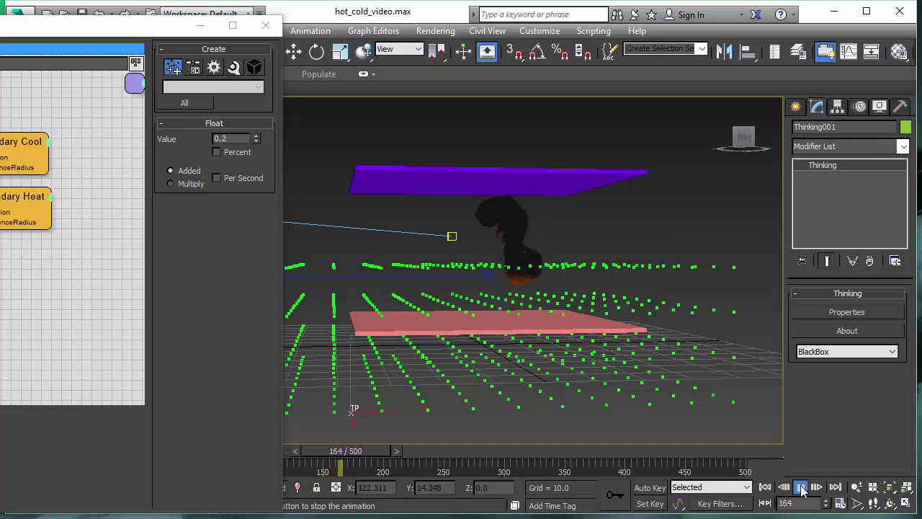
pyautogui.click(801, 489)
pyautogui.hotkey('ctrl', 'r')
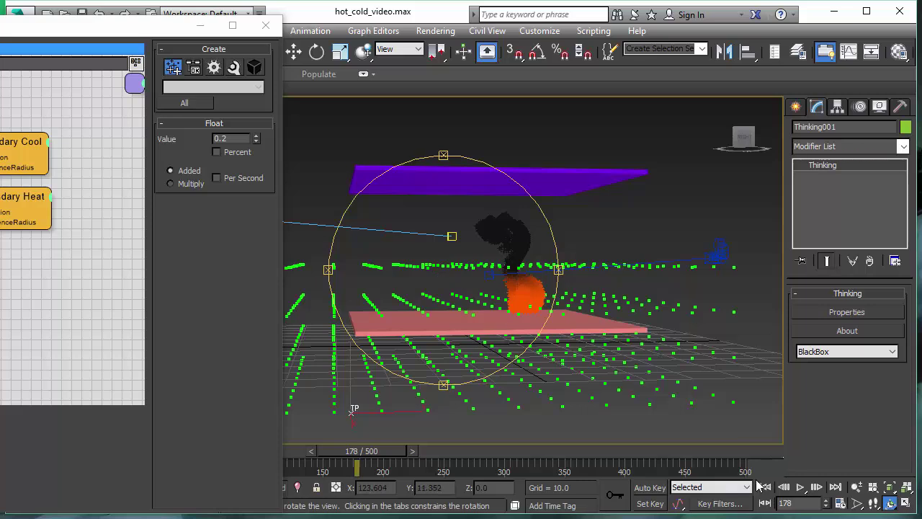
# Step: Set Boundary Heat's voxel Show to Off, rewind to frame 0, and minimize the Thinking Particles editor
pyautogui.click(21, 209)
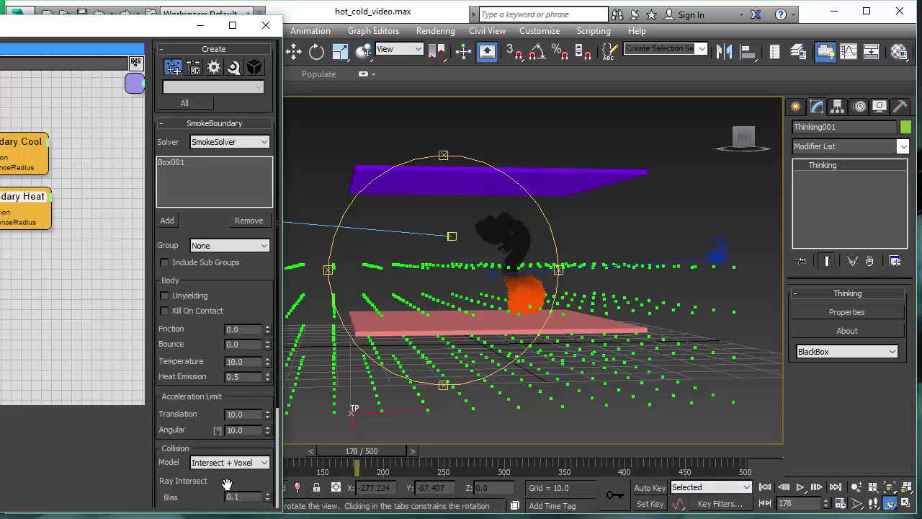
pyautogui.scroll(-3, 217, 439)
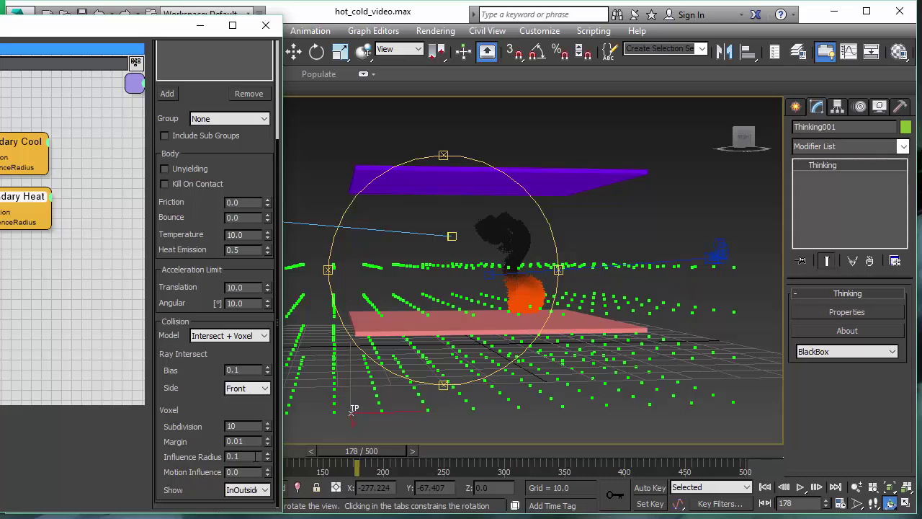
pyautogui.click(266, 490)
pyautogui.click(252, 510)
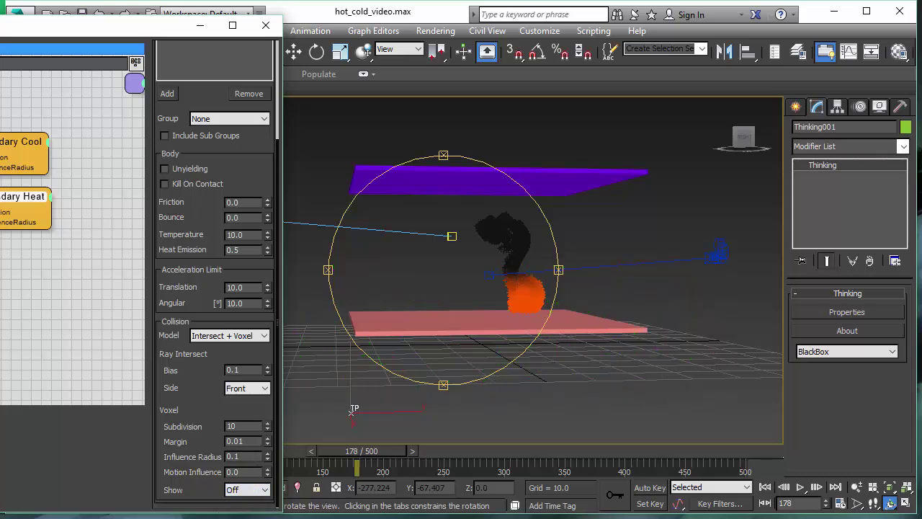
pyautogui.click(765, 487)
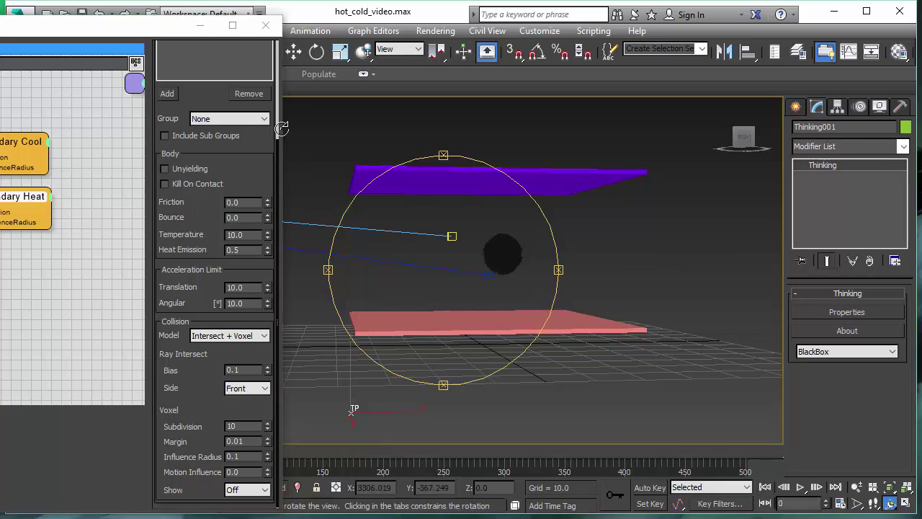
pyautogui.click(200, 26)
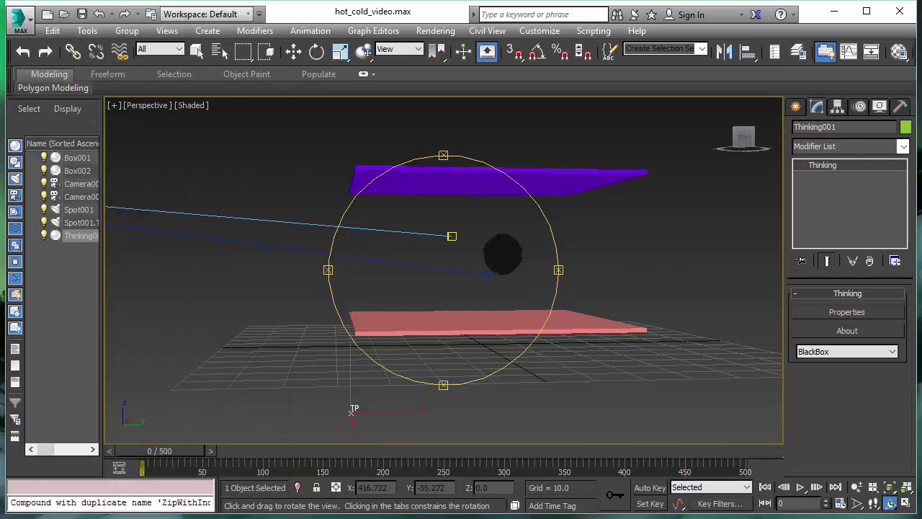
# Step: Play the simulation from frame 0 so orange smoke rises above the heated plate
pyautogui.click(804, 487)
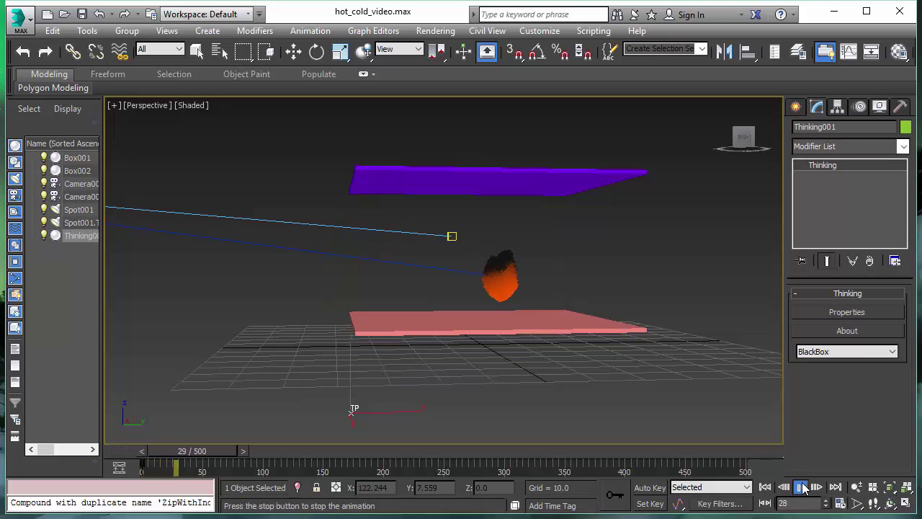